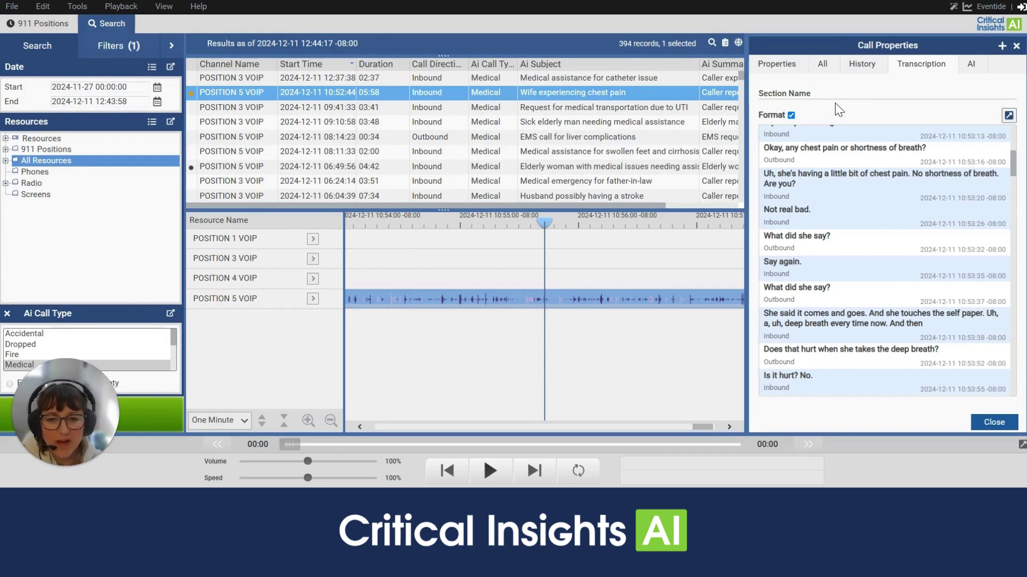
Step: Bring up the chest-pain call's Evaluate Records options, showing Call Review for EMS
{"action": "right_click", "coordinate": [464, 97]}
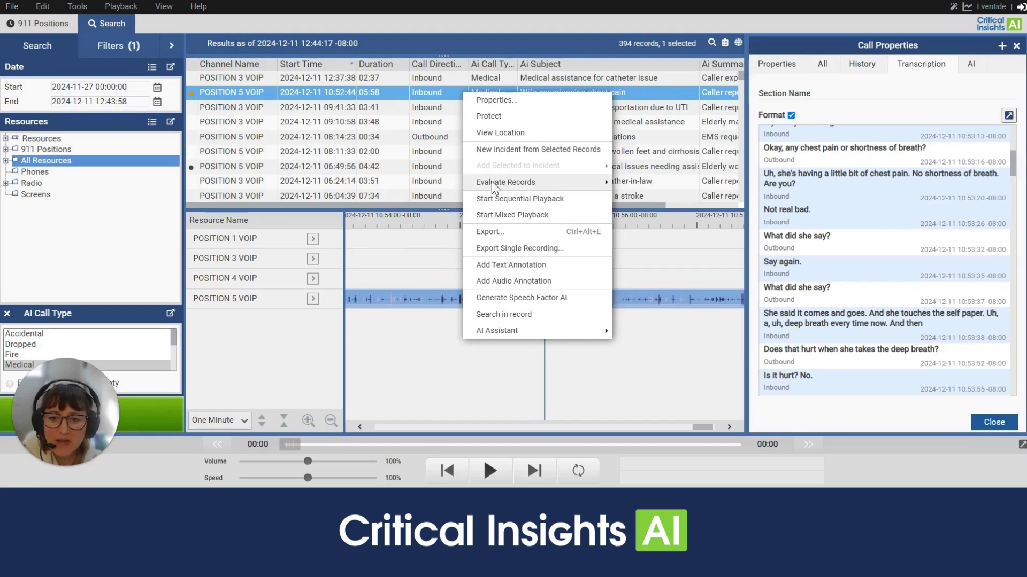
{"action": "mouse_move", "coordinate": [492, 182]}
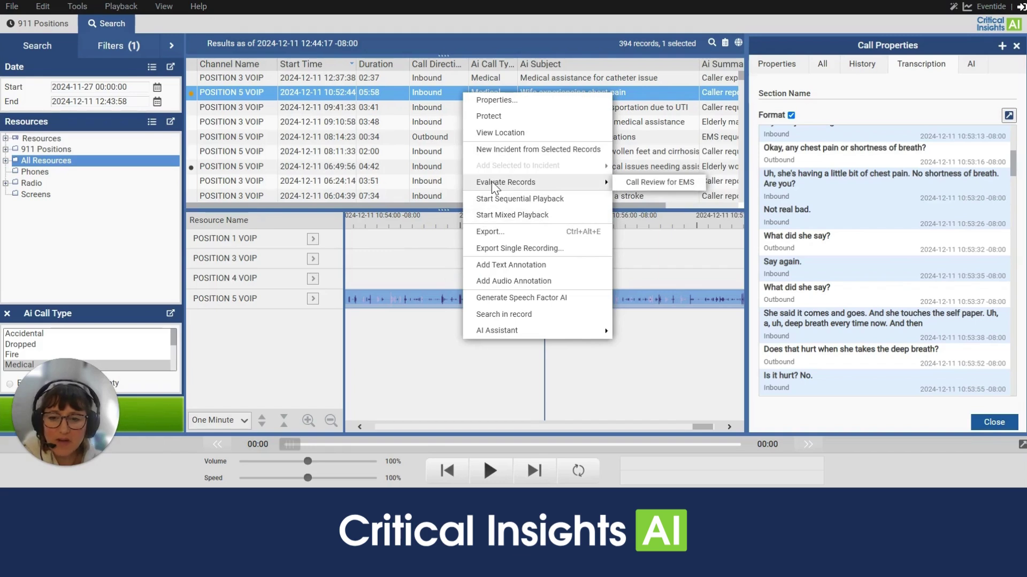
Step: Start a Call Review for EMS evaluation of the chest-pain call
{"action": "left_click", "coordinate": [634, 181]}
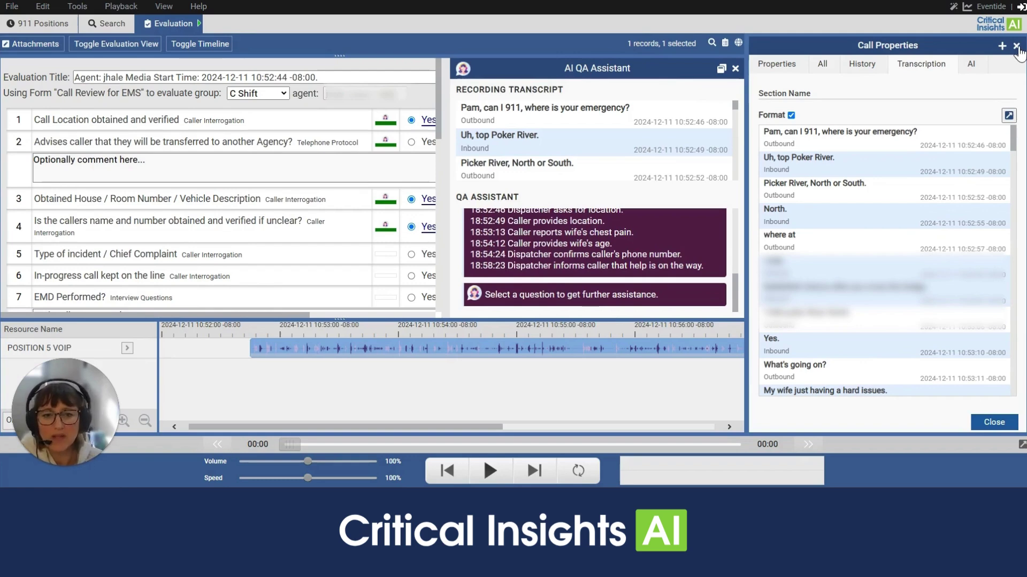
Step: Close Call Properties and review the early AI answers: item 2 N/A, items 5–7 Yes
{"action": "left_click", "coordinate": [1017, 47]}
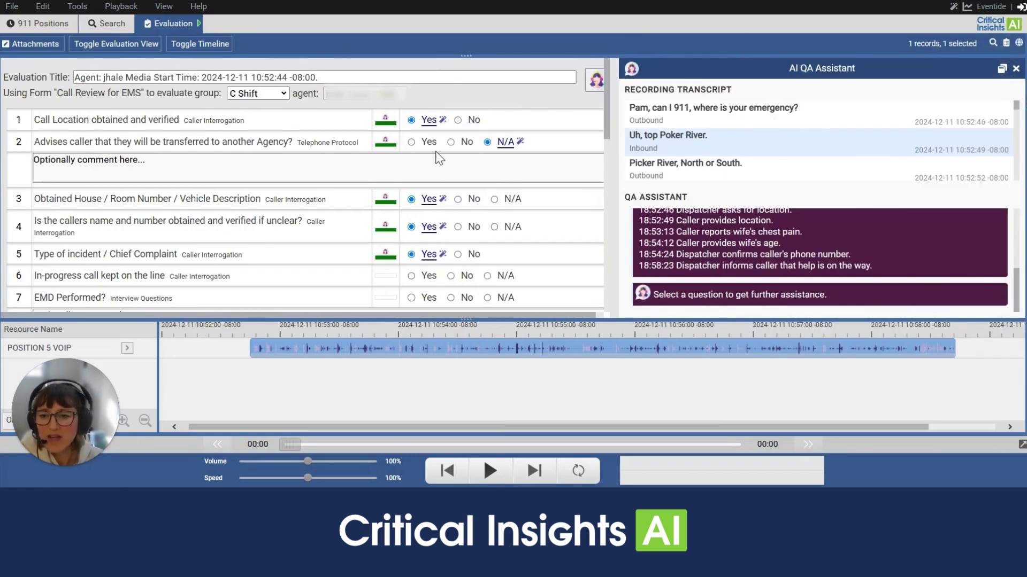
{"action": "scroll", "coordinate": [396, 175], "scroll_direction": "down", "scroll_amount": 2}
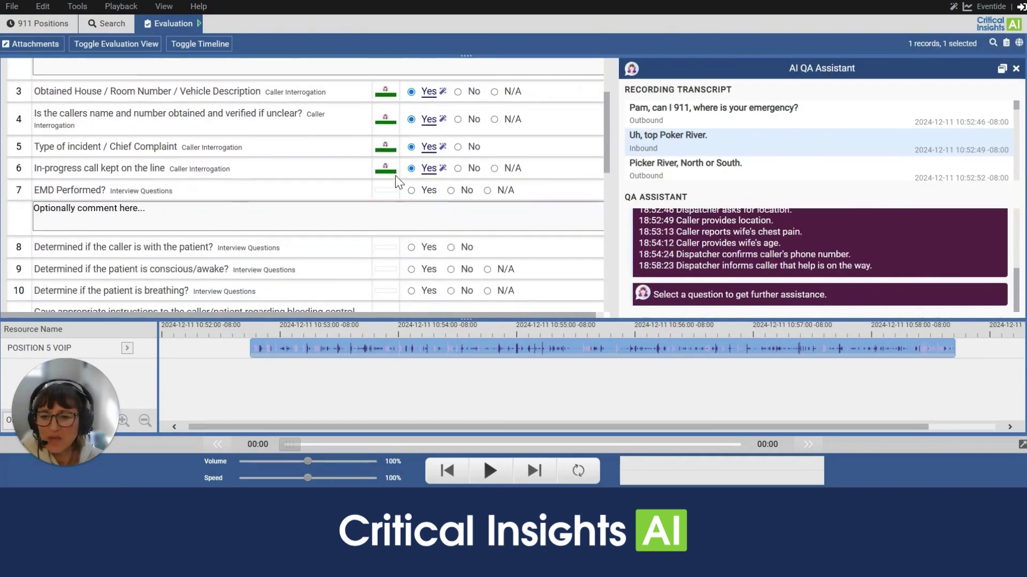
{"action": "scroll", "coordinate": [395, 270], "scroll_direction": "down", "scroll_amount": 3}
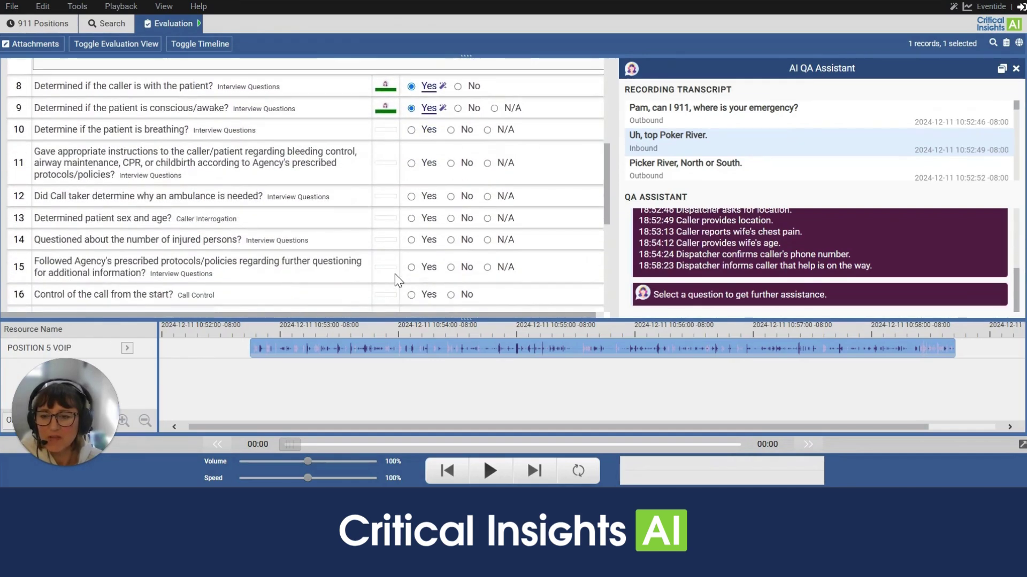
{"action": "scroll", "coordinate": [395, 272], "scroll_direction": "up", "scroll_amount": 5}
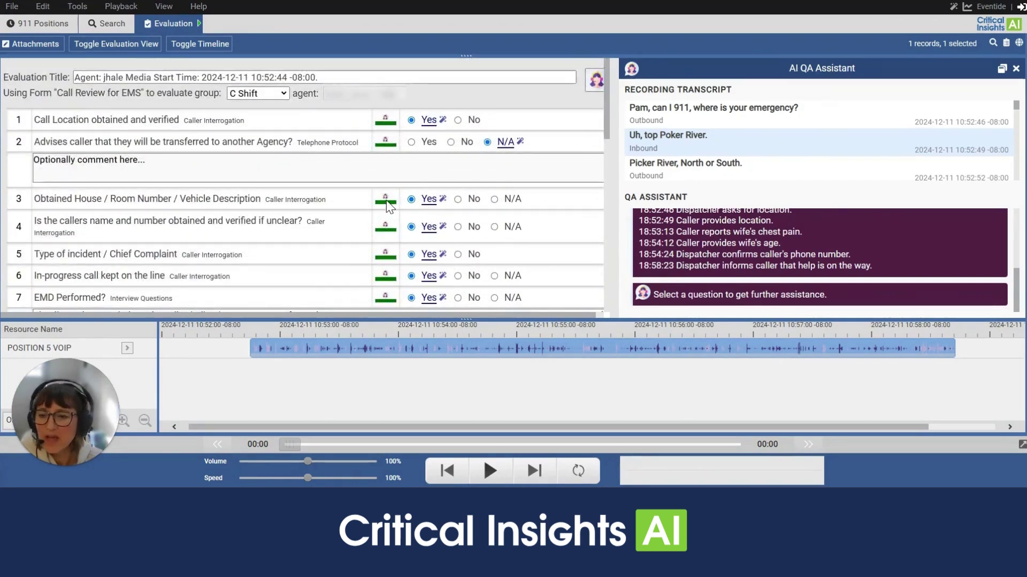
{"action": "scroll", "coordinate": [388, 207], "scroll_direction": "down", "scroll_amount": 4}
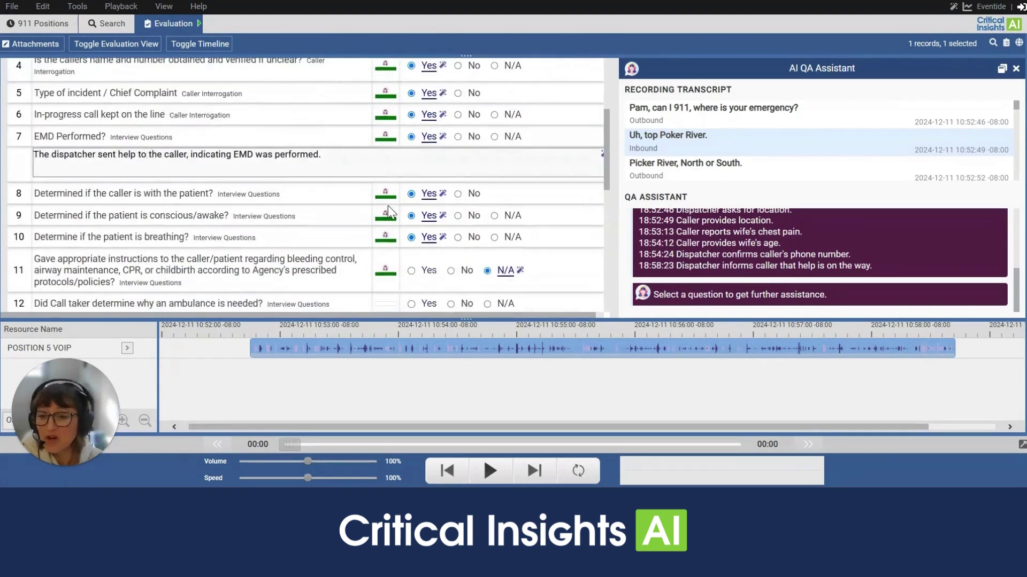
{"action": "scroll", "coordinate": [387, 205], "scroll_direction": "down", "scroll_amount": 1}
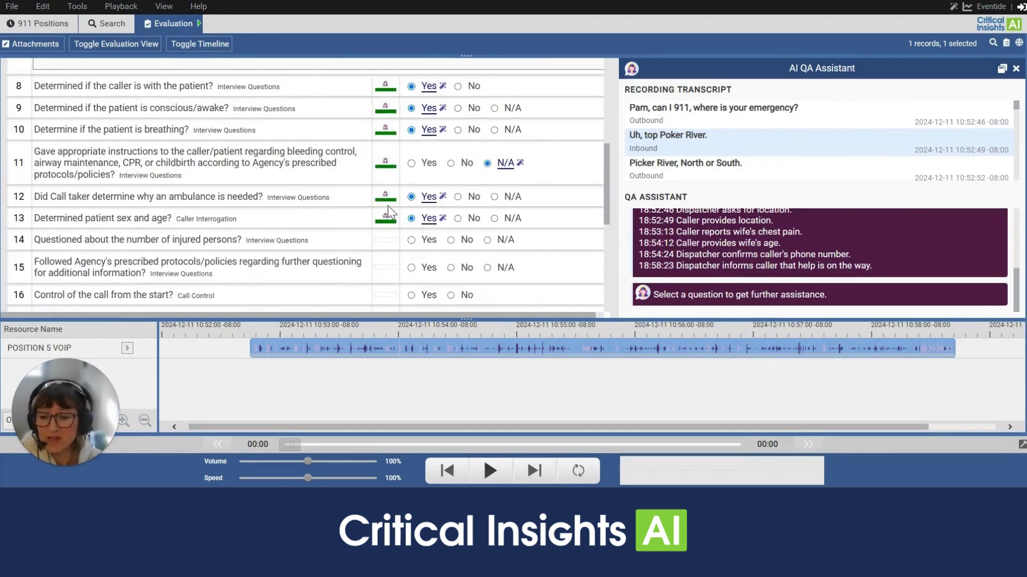
{"action": "scroll", "coordinate": [387, 207], "scroll_direction": "up", "scroll_amount": 4}
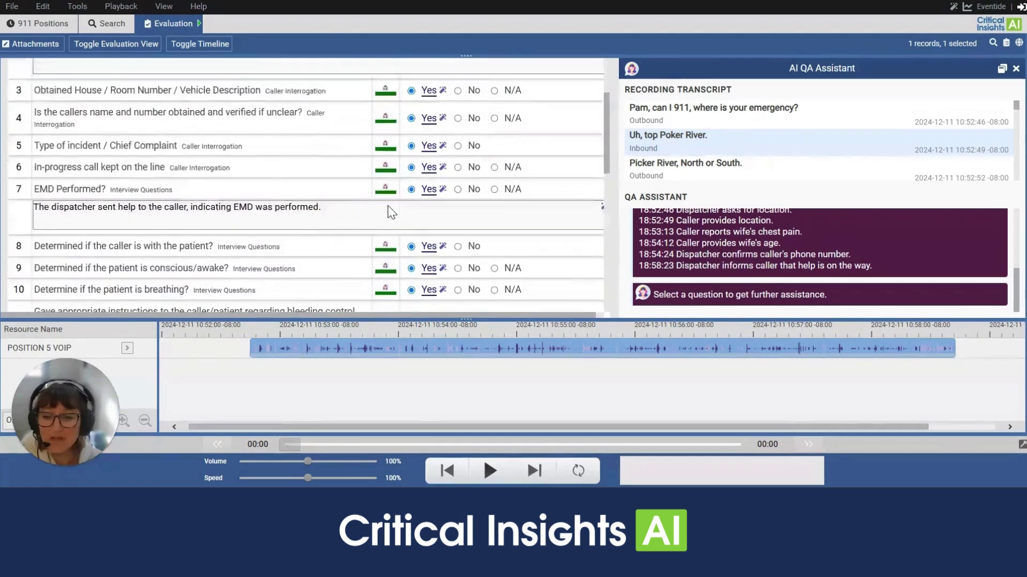
{"action": "scroll", "coordinate": [387, 207], "scroll_direction": "up", "scroll_amount": 1}
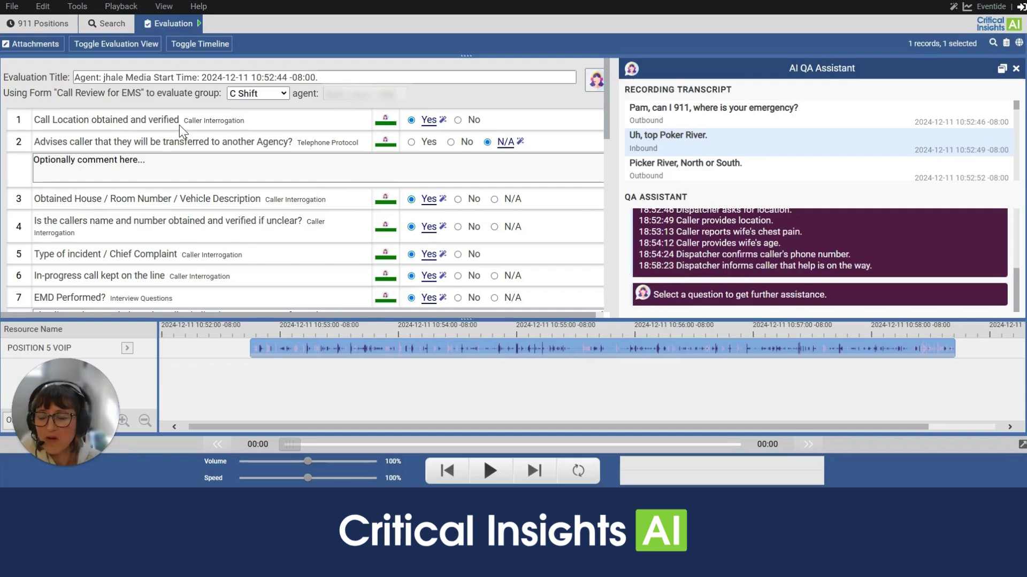
Step: Check the AI answers for questions 12–22, noting 15 and 22 as N/A, then return to the top
{"action": "scroll", "coordinate": [178, 126], "scroll_direction": "down", "scroll_amount": 10}
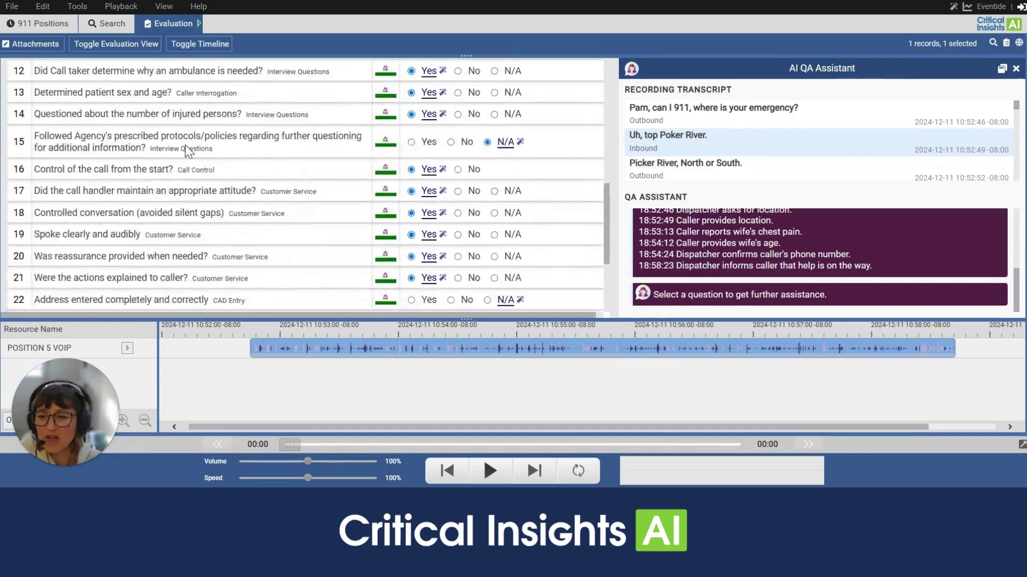
{"action": "scroll", "coordinate": [185, 146], "scroll_direction": "down", "scroll_amount": 5}
{"action": "scroll", "coordinate": [185, 146], "scroll_direction": "up", "scroll_amount": 15}
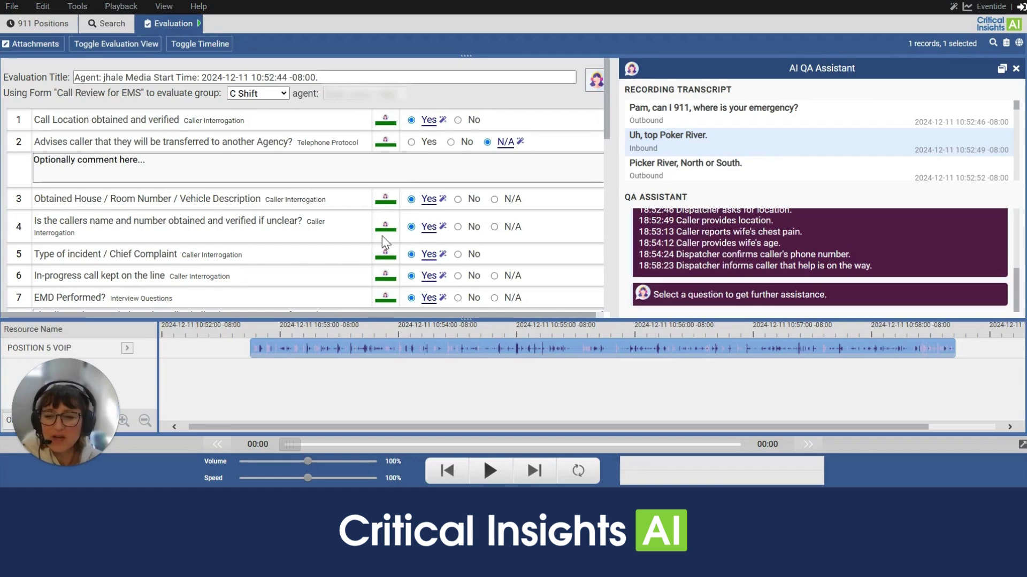
{"action": "scroll", "coordinate": [382, 235], "scroll_direction": "down", "scroll_amount": 3}
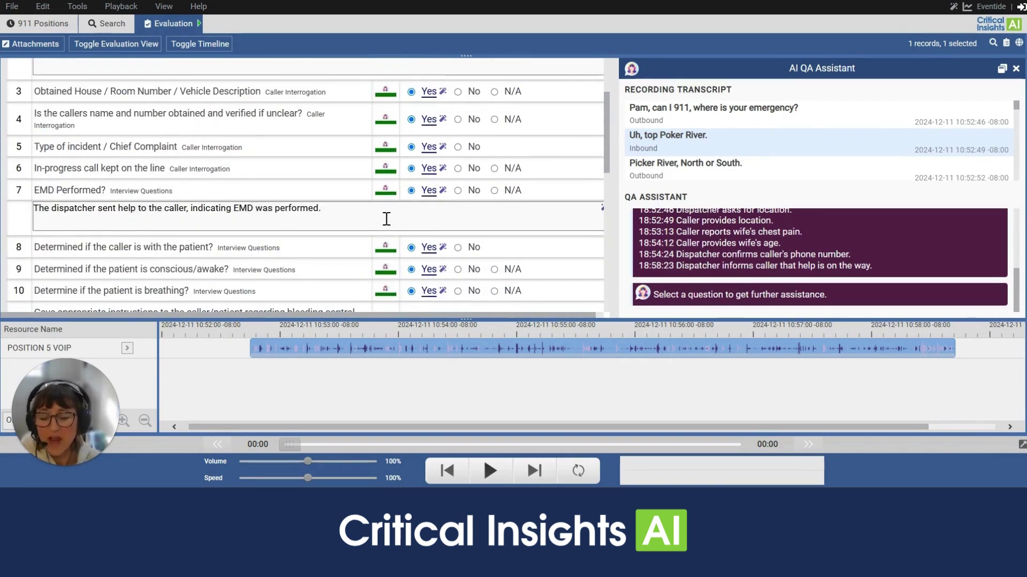
{"action": "scroll", "coordinate": [386, 218], "scroll_direction": "up", "scroll_amount": 3}
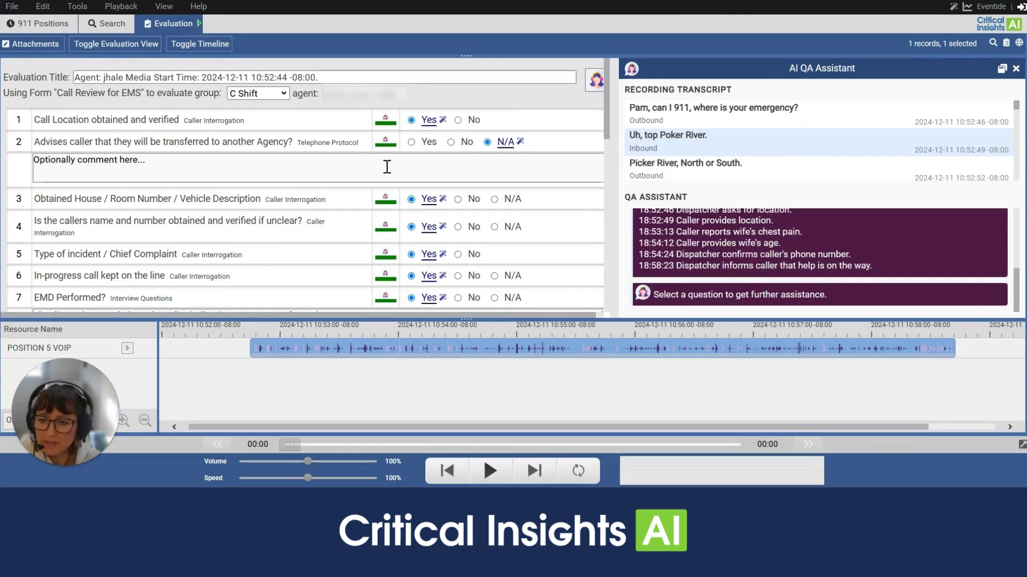
{"action": "scroll", "coordinate": [389, 146], "scroll_direction": "down", "scroll_amount": 3}
{"action": "scroll", "coordinate": [389, 147], "scroll_direction": "down", "scroll_amount": 6}
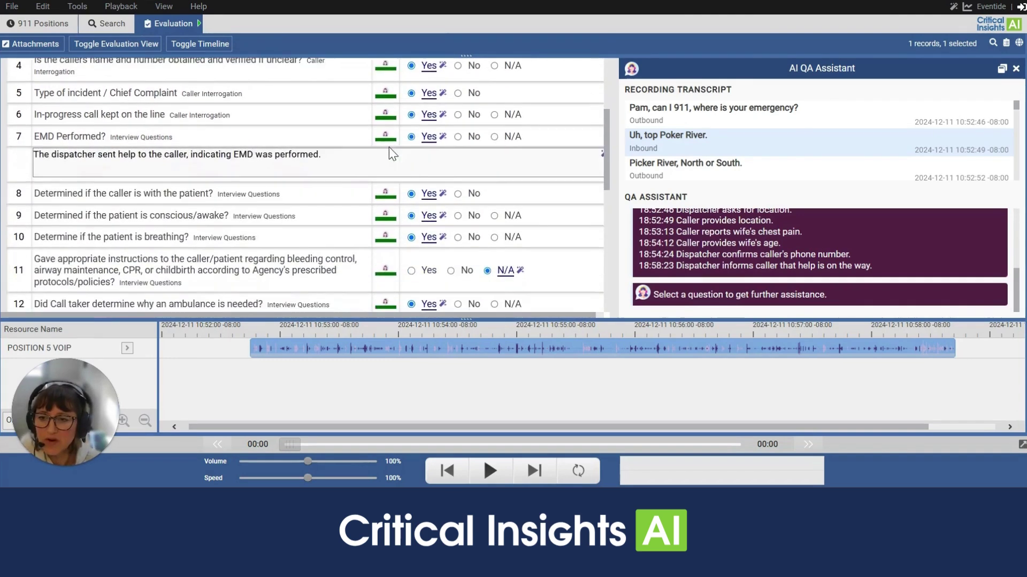
{"action": "scroll", "coordinate": [389, 148], "scroll_direction": "down", "scroll_amount": 5}
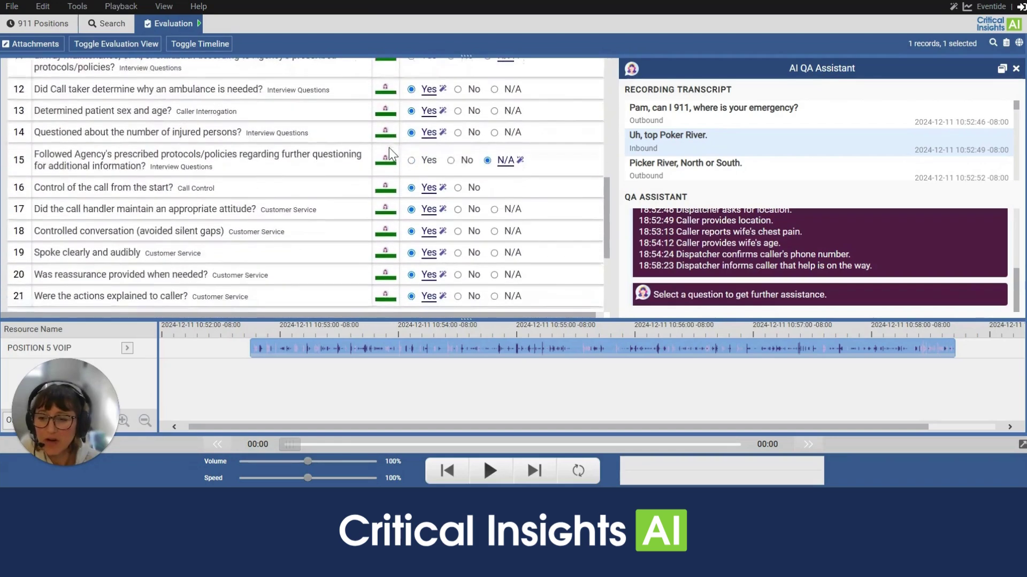
{"action": "scroll", "coordinate": [390, 150], "scroll_direction": "down", "scroll_amount": 2}
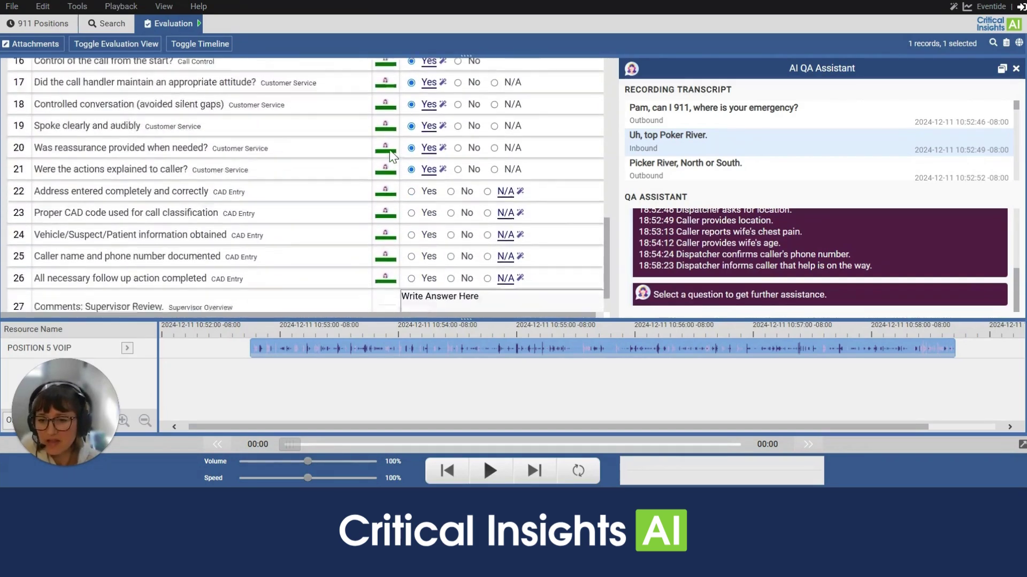
{"action": "scroll", "coordinate": [390, 150], "scroll_direction": "up", "scroll_amount": 6}
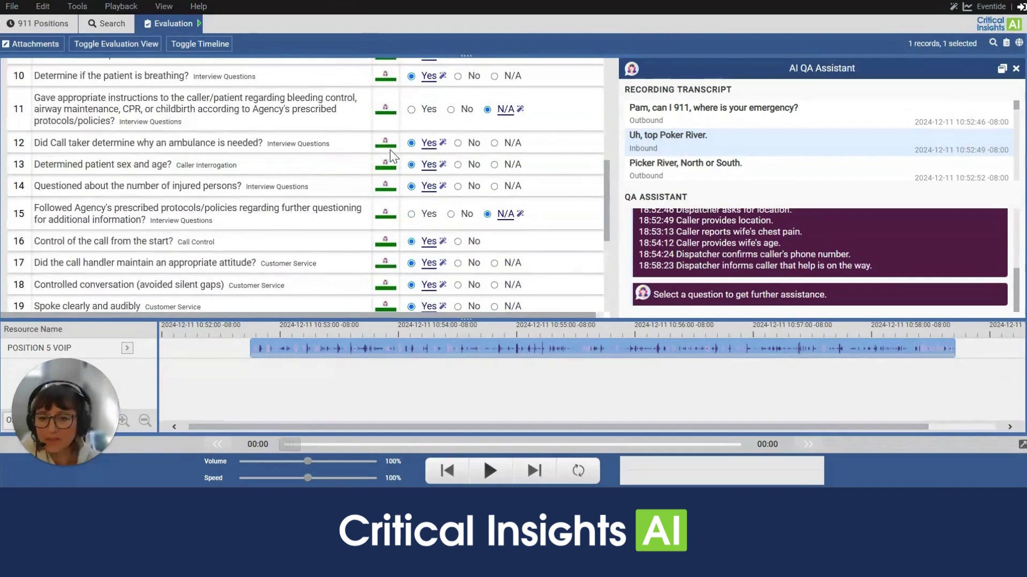
{"action": "scroll", "coordinate": [389, 150], "scroll_direction": "up", "scroll_amount": 8}
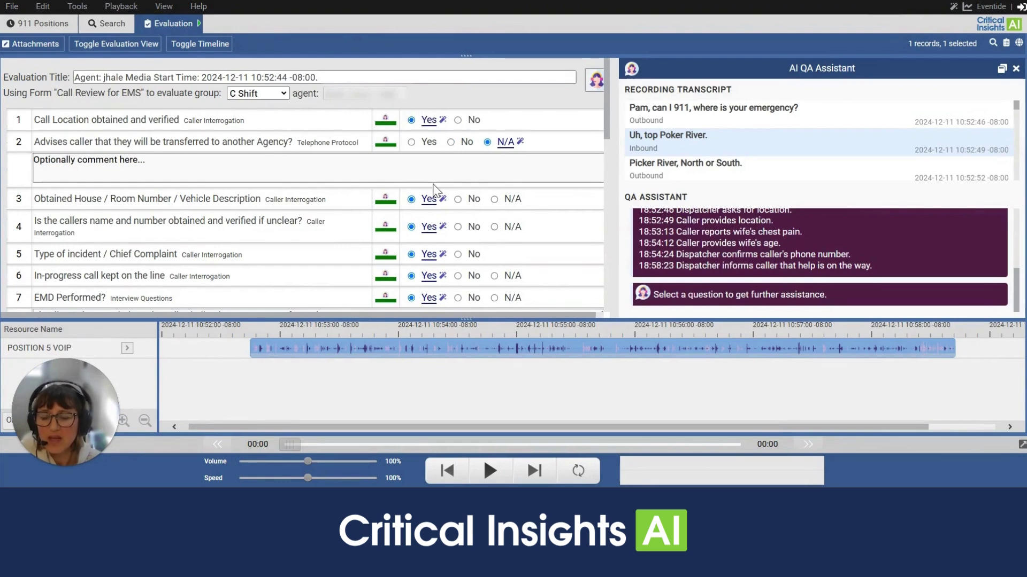
{"action": "scroll", "coordinate": [436, 191], "scroll_direction": "down", "scroll_amount": 3}
{"action": "scroll", "coordinate": [435, 191], "scroll_direction": "down", "scroll_amount": 1}
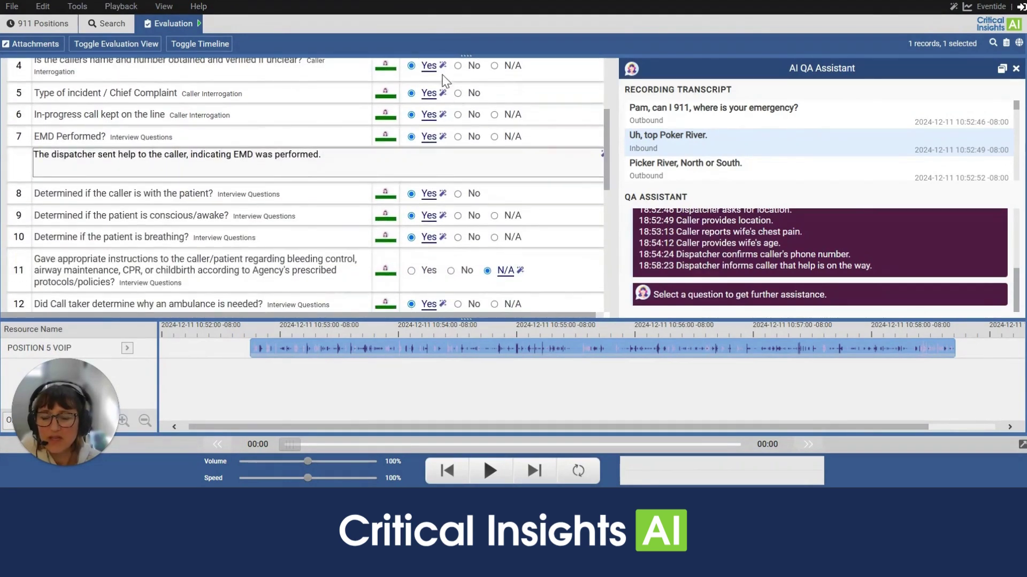
{"action": "scroll", "coordinate": [442, 203], "scroll_direction": "down", "scroll_amount": 1}
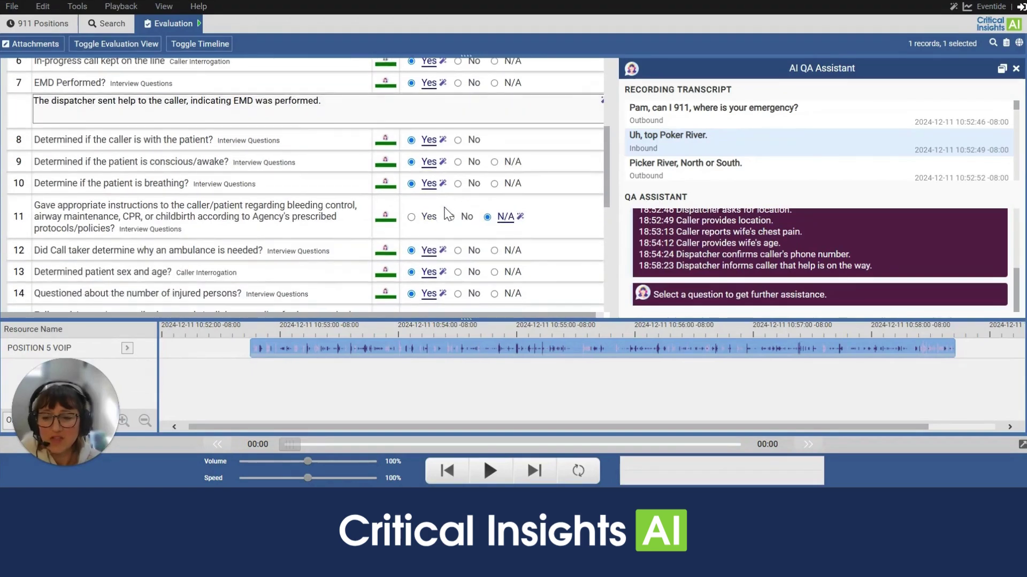
{"action": "scroll", "coordinate": [448, 210], "scroll_direction": "up", "scroll_amount": 3}
{"action": "scroll", "coordinate": [449, 208], "scroll_direction": "up", "scroll_amount": 1}
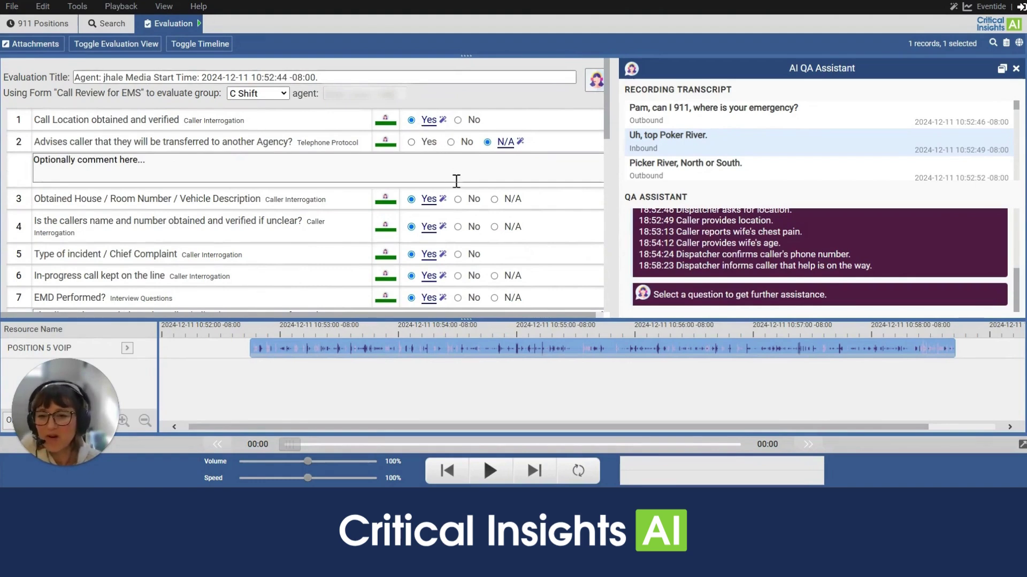
{"action": "scroll", "coordinate": [456, 181], "scroll_direction": "down", "scroll_amount": 4}
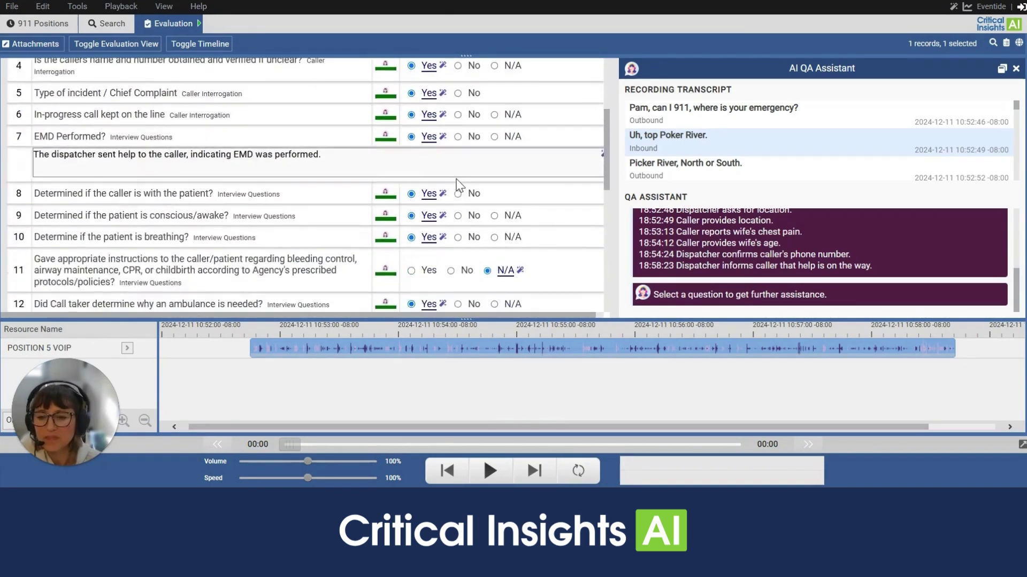
{"action": "scroll", "coordinate": [459, 185], "scroll_direction": "down", "scroll_amount": 1}
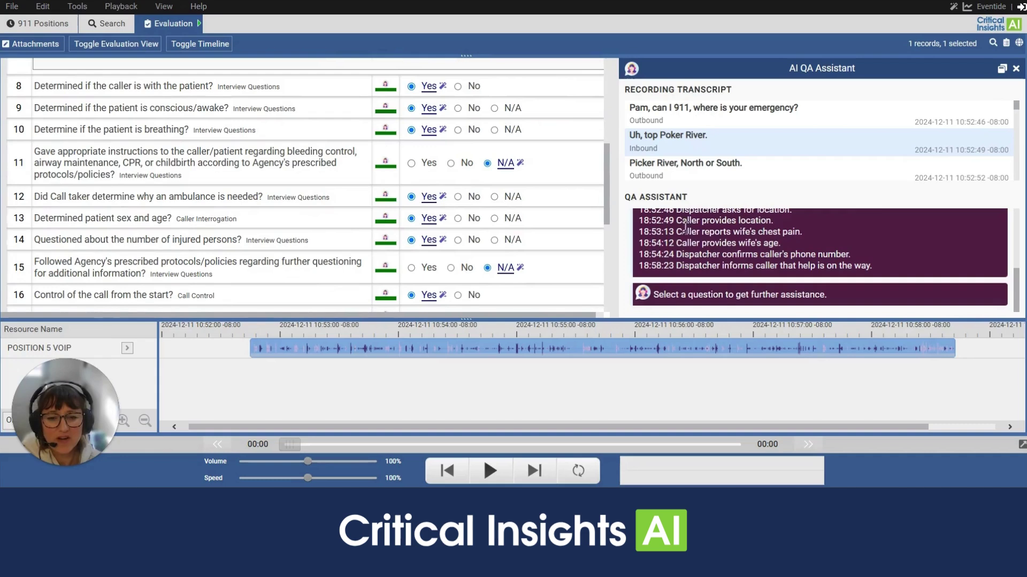
{"action": "scroll", "coordinate": [685, 227], "scroll_direction": "up", "scroll_amount": 5}
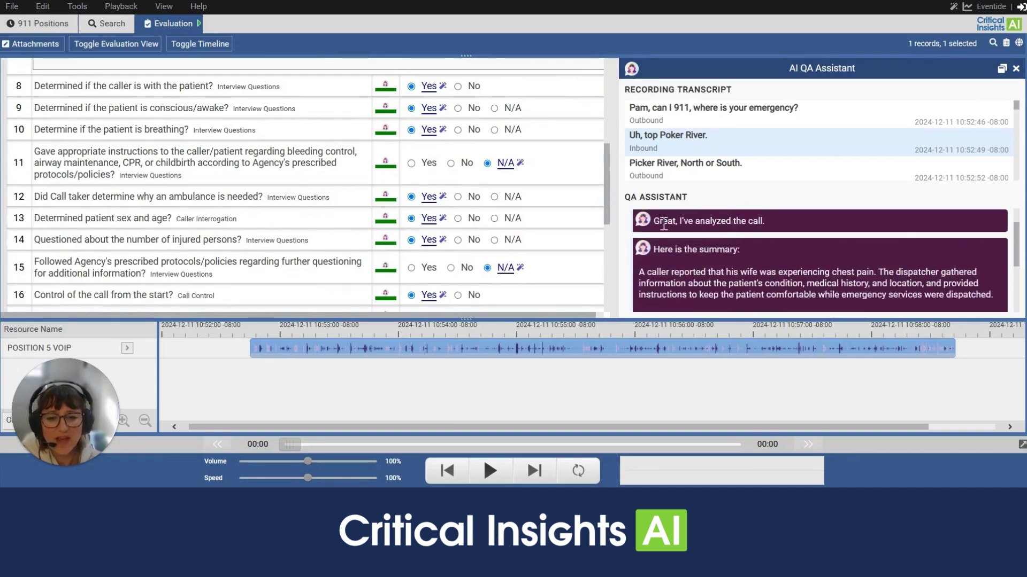
{"action": "scroll", "coordinate": [693, 254], "scroll_direction": "down", "scroll_amount": 1}
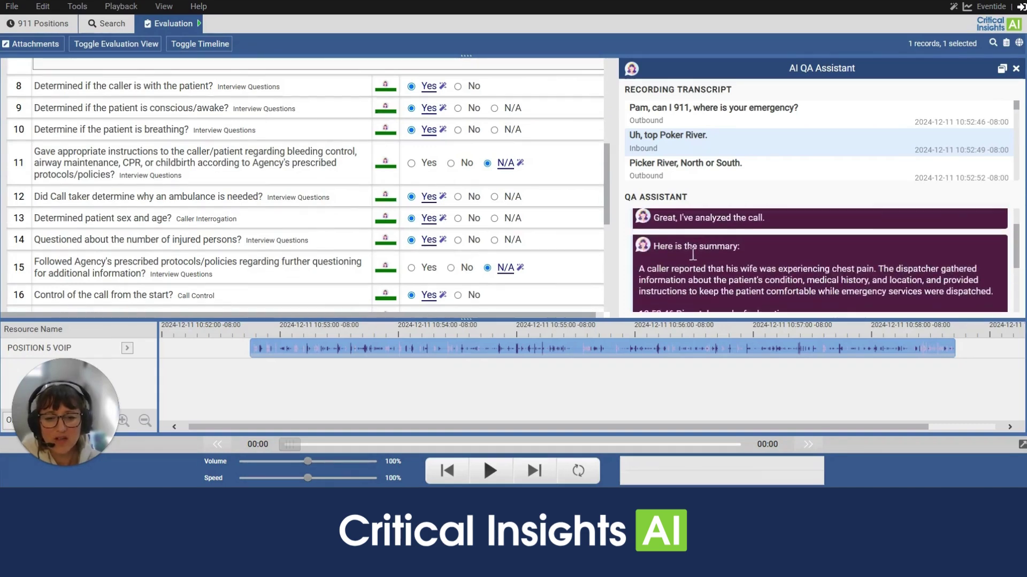
{"action": "scroll", "coordinate": [693, 257], "scroll_direction": "down", "scroll_amount": 2}
{"action": "scroll", "coordinate": [690, 257], "scroll_direction": "down", "scroll_amount": 2}
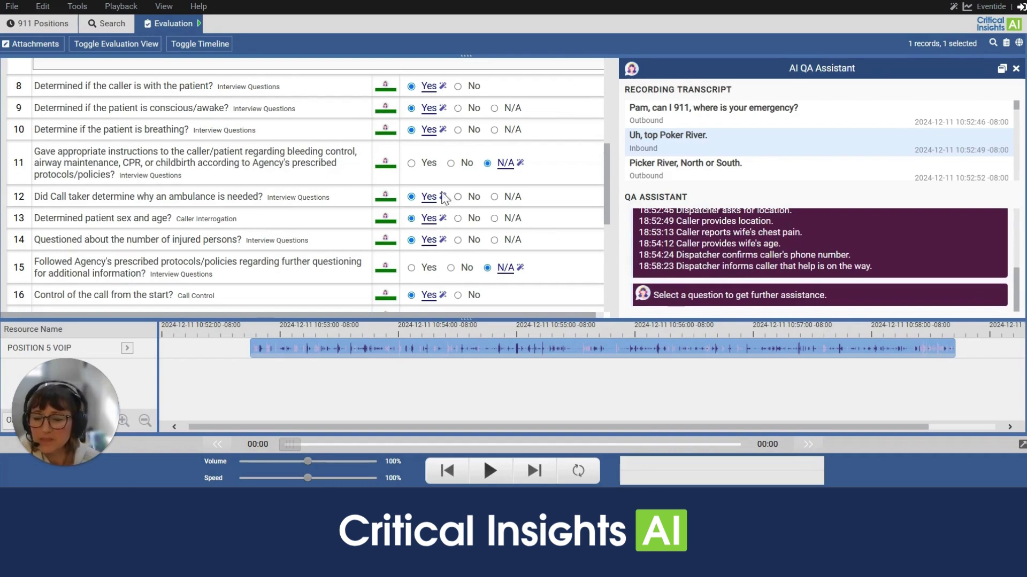
{"action": "scroll", "coordinate": [313, 191], "scroll_direction": "up", "scroll_amount": 1}
{"action": "scroll", "coordinate": [313, 188], "scroll_direction": "up", "scroll_amount": 4}
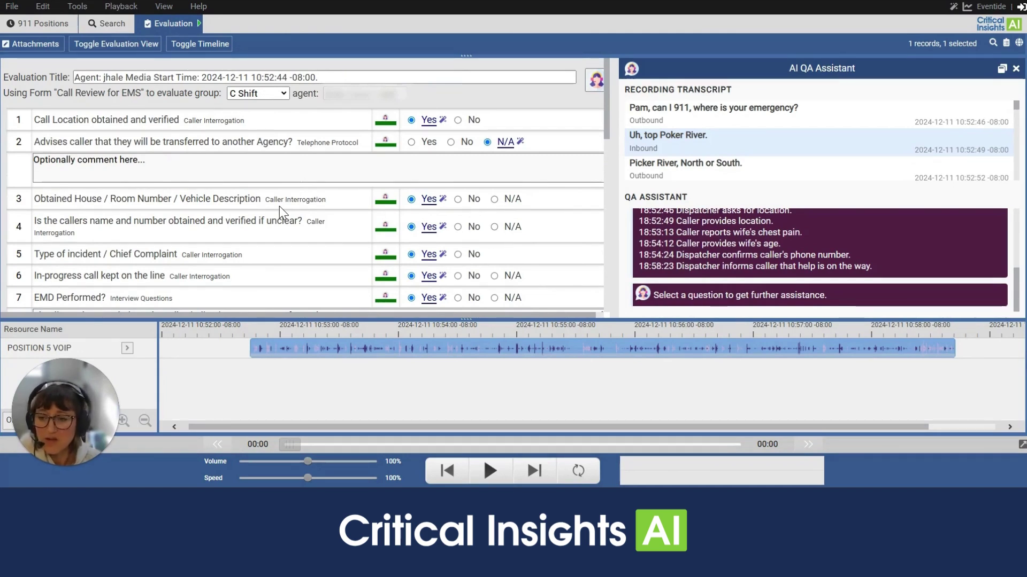
Step: Ask the QA Assistant why question 5, Type of incident / Chief Complaint, is Yes
{"action": "scroll", "coordinate": [279, 207], "scroll_direction": "down", "scroll_amount": 1}
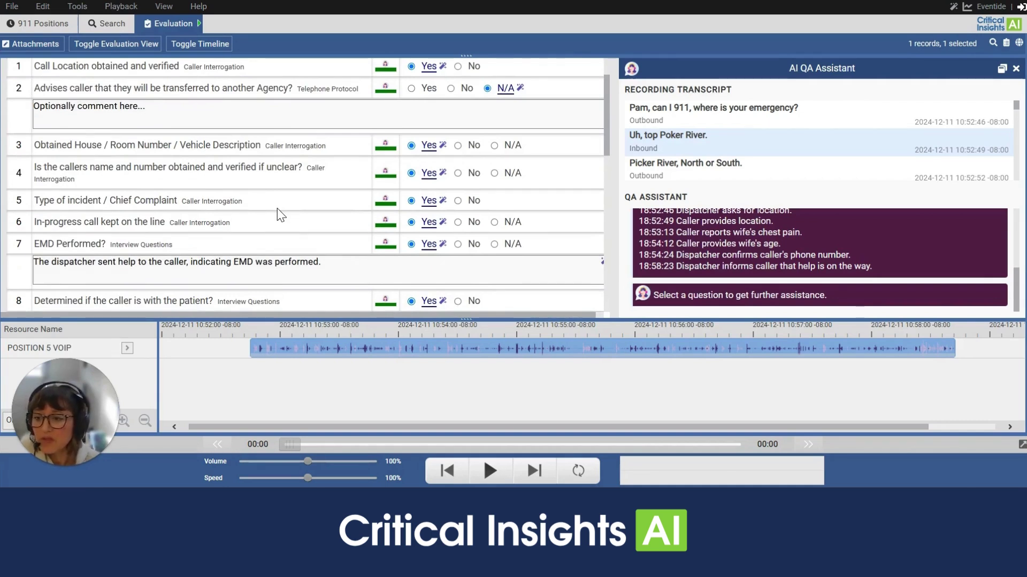
{"action": "scroll", "coordinate": [279, 214], "scroll_direction": "down", "scroll_amount": 1}
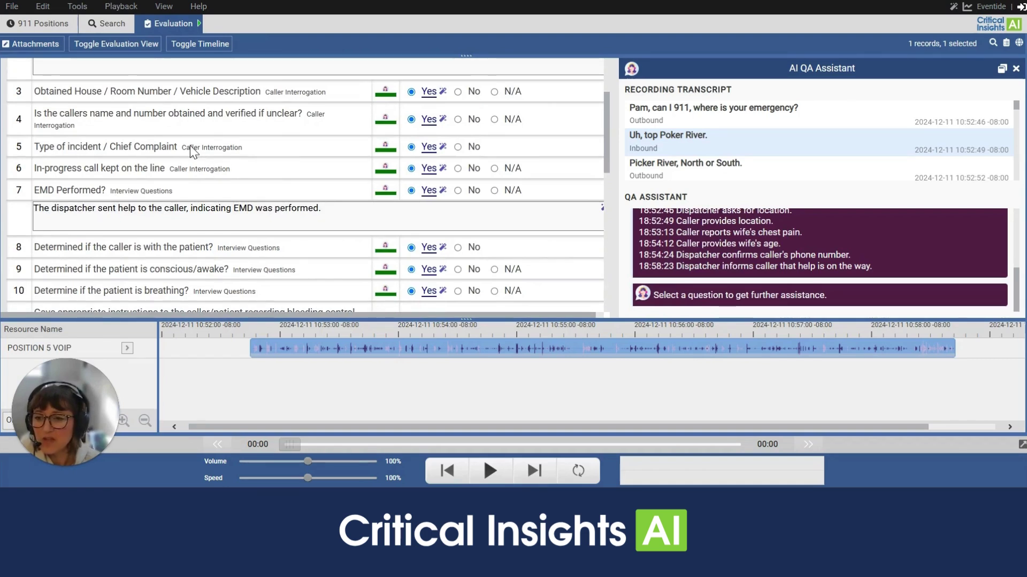
{"action": "left_click", "coordinate": [162, 148]}
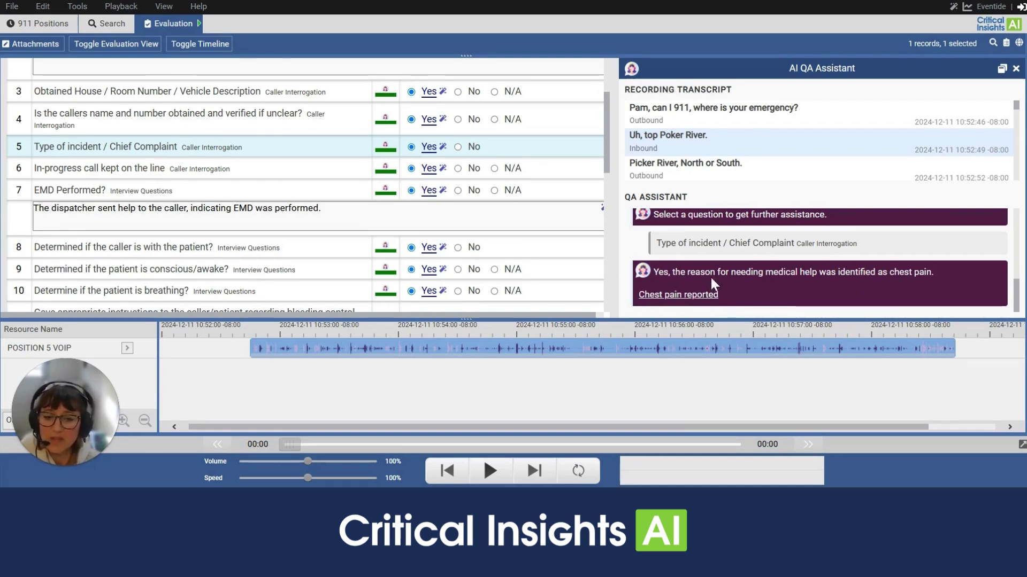
Step: Replay the 'Chest pain reported' transcript moment and pause the audio at 00:38
{"action": "left_click", "coordinate": [688, 303]}
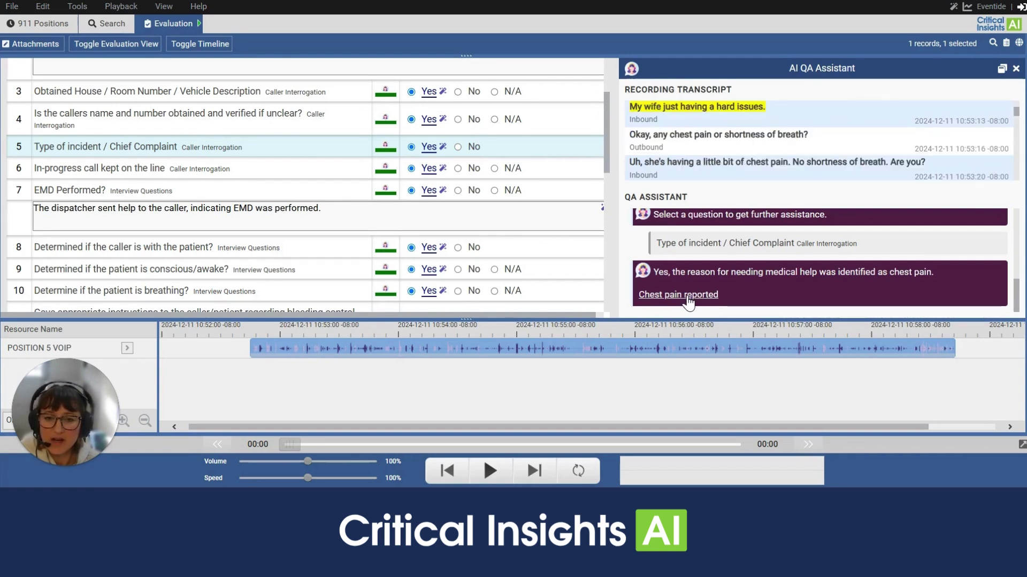
{"action": "left_click", "coordinate": [673, 112]}
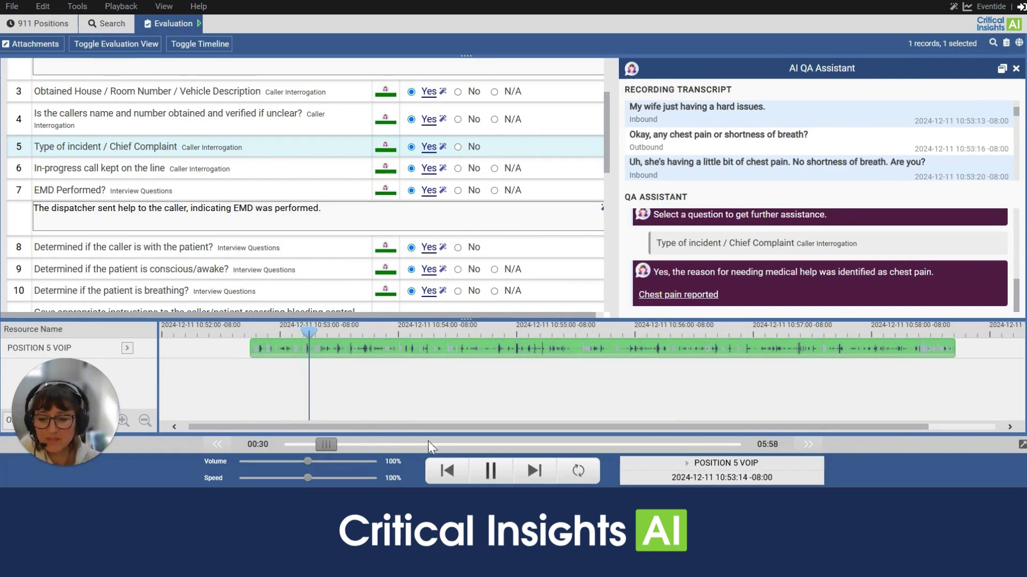
{"action": "left_click", "coordinate": [489, 470]}
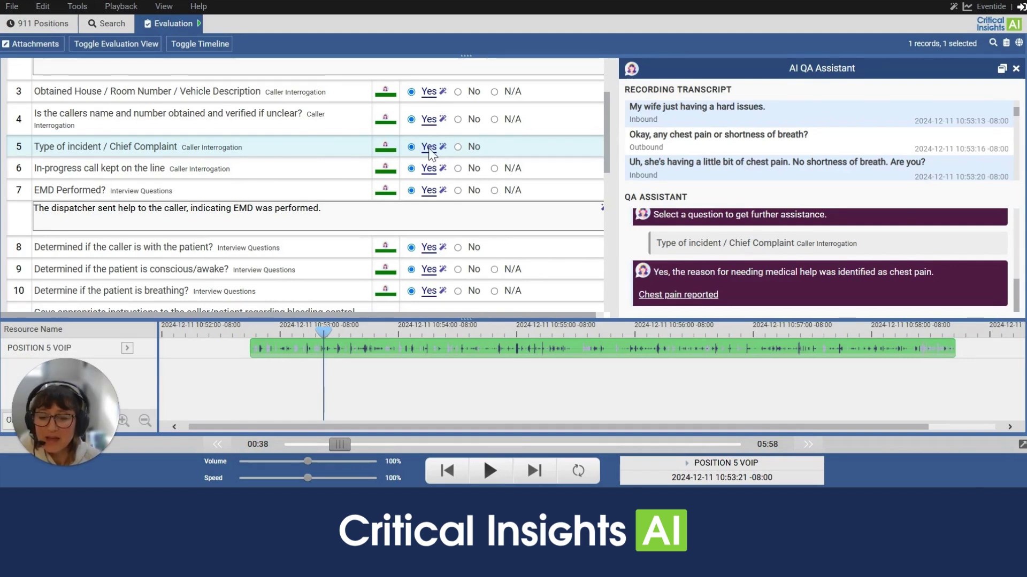
Step: Override question 12's AI answer from Yes to No
{"action": "scroll", "coordinate": [431, 155], "scroll_direction": "down", "scroll_amount": 2}
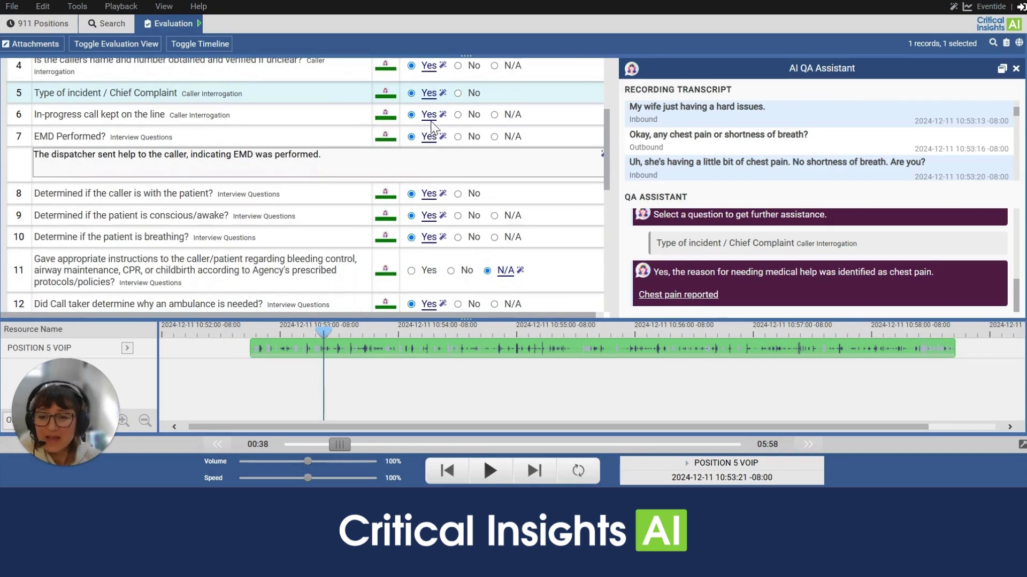
{"action": "scroll", "coordinate": [432, 200], "scroll_direction": "down", "scroll_amount": 2}
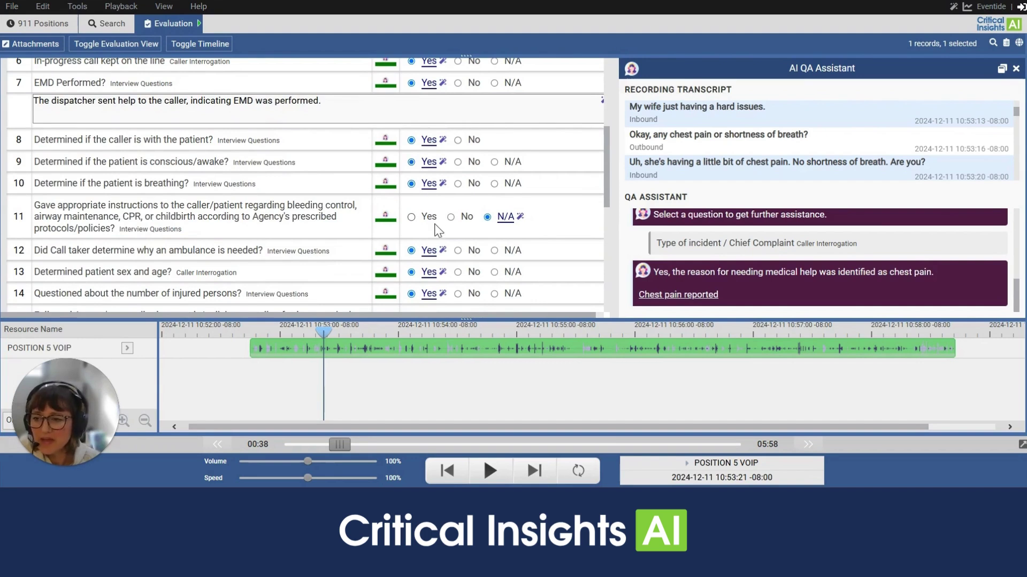
{"action": "left_click", "coordinate": [457, 251]}
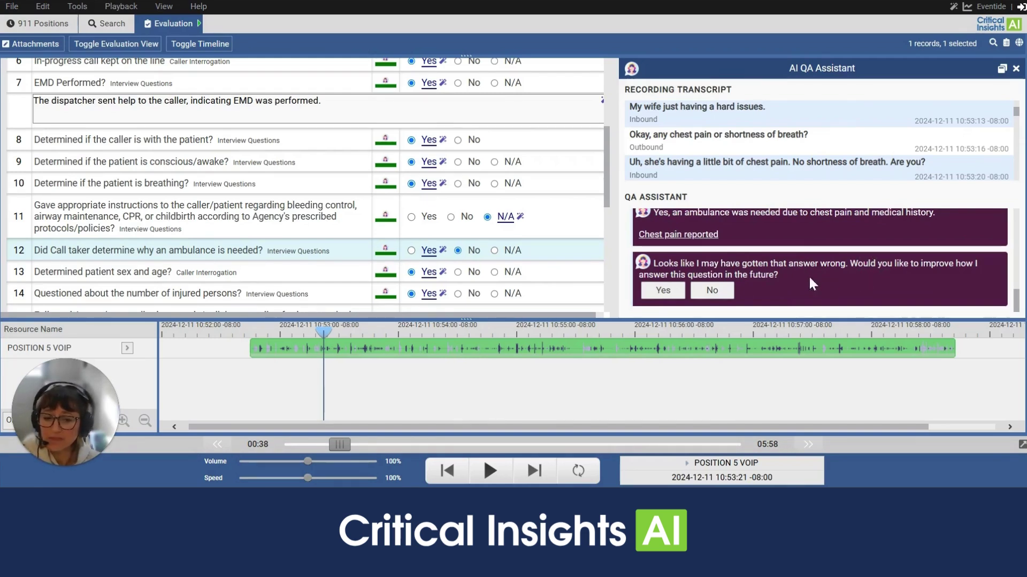
Step: Accept the improvement offer for question 12, then cancel without saving a new rule
{"action": "left_click", "coordinate": [663, 291]}
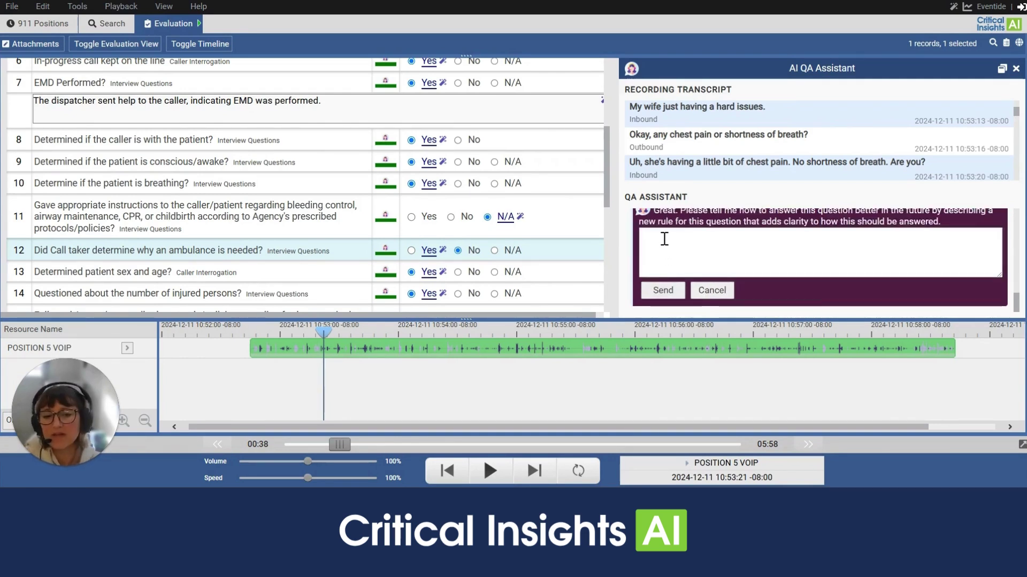
{"action": "scroll", "coordinate": [675, 263], "scroll_direction": "up", "scroll_amount": 1}
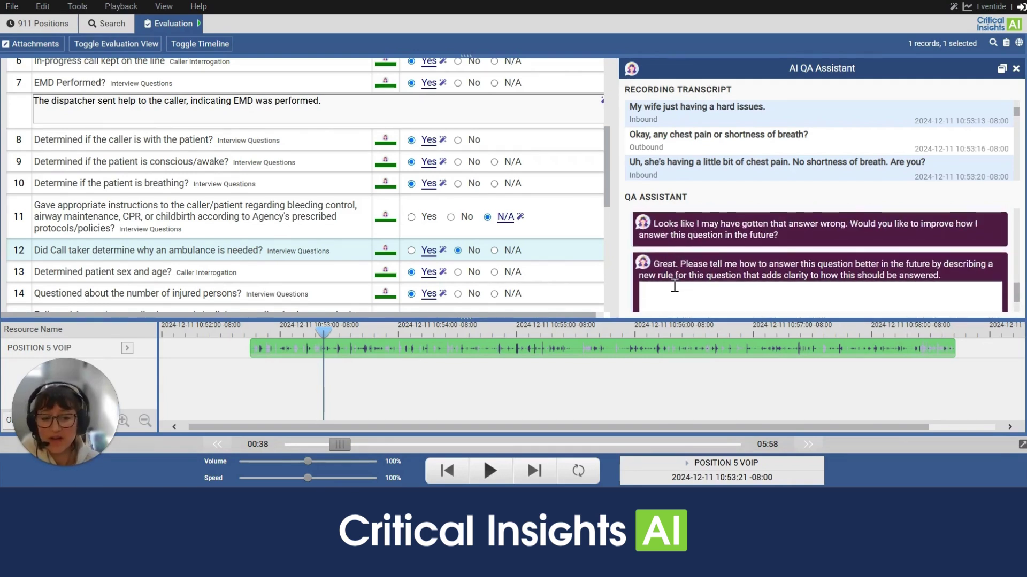
{"action": "scroll", "coordinate": [674, 288], "scroll_direction": "down", "scroll_amount": 1}
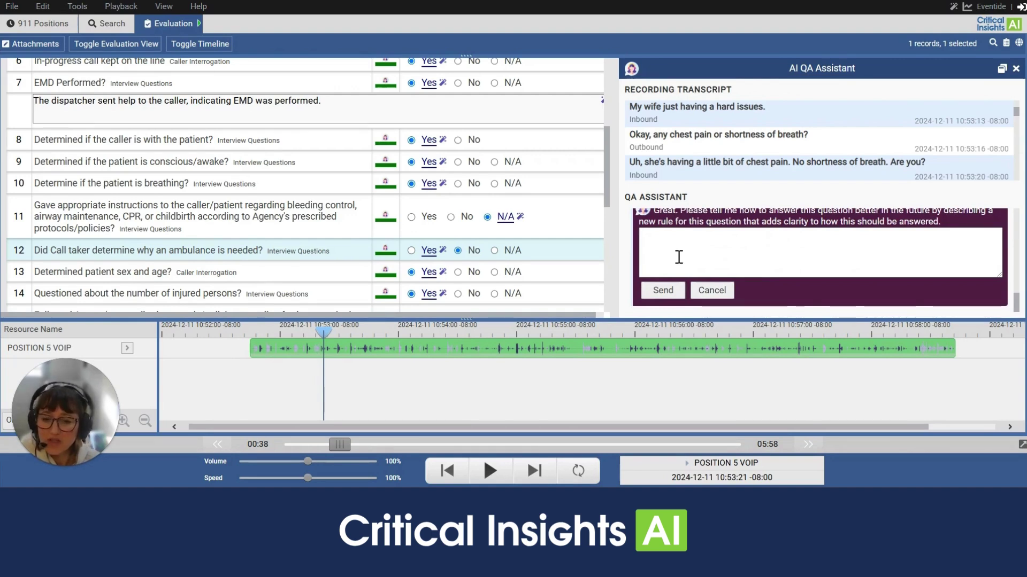
{"action": "left_click", "coordinate": [706, 293]}
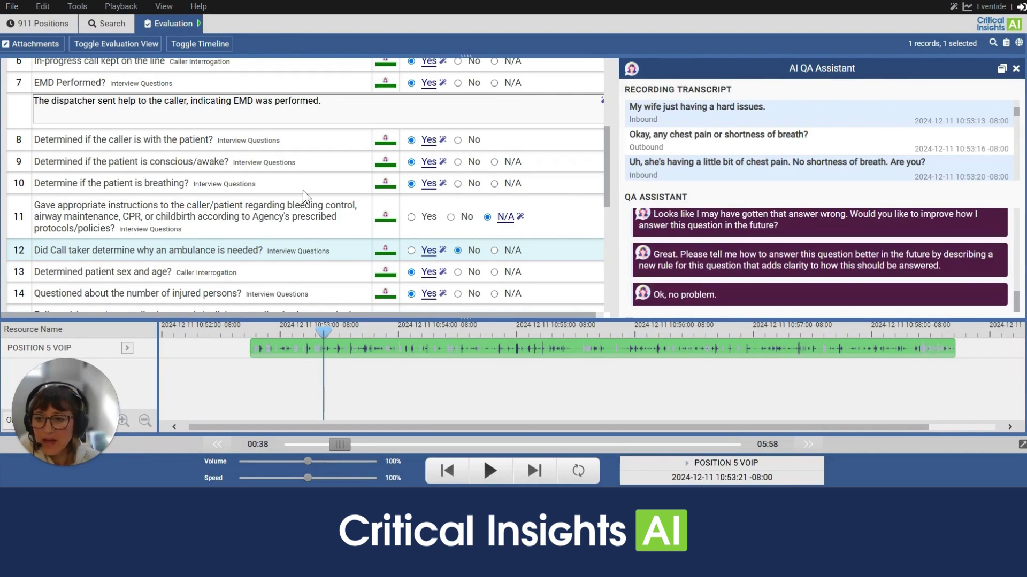
{"action": "scroll", "coordinate": [302, 191], "scroll_direction": "down", "scroll_amount": 6}
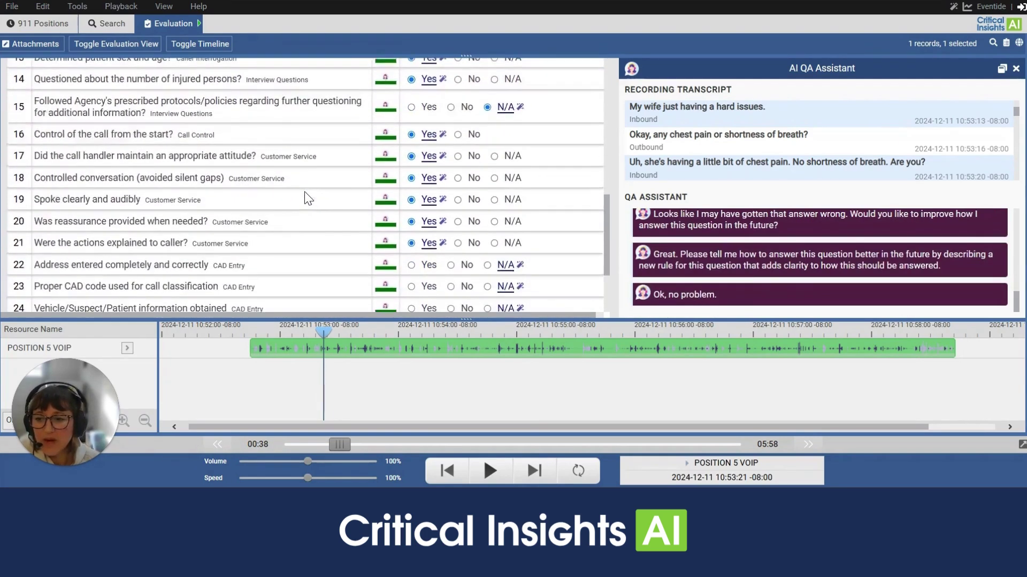
{"action": "scroll", "coordinate": [308, 192], "scroll_direction": "down", "scroll_amount": 1}
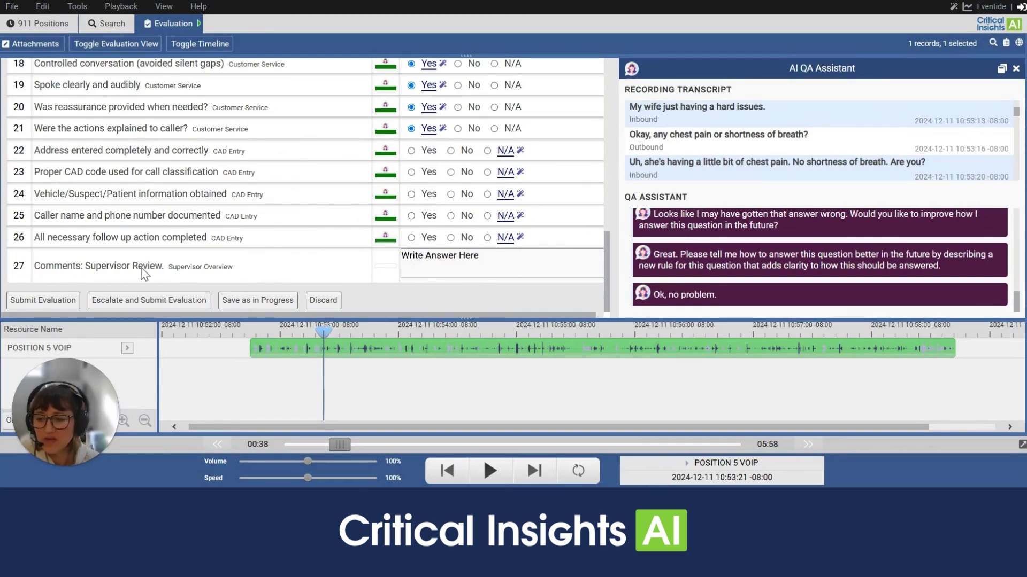
{"action": "mouse_move", "coordinate": [141, 269]}
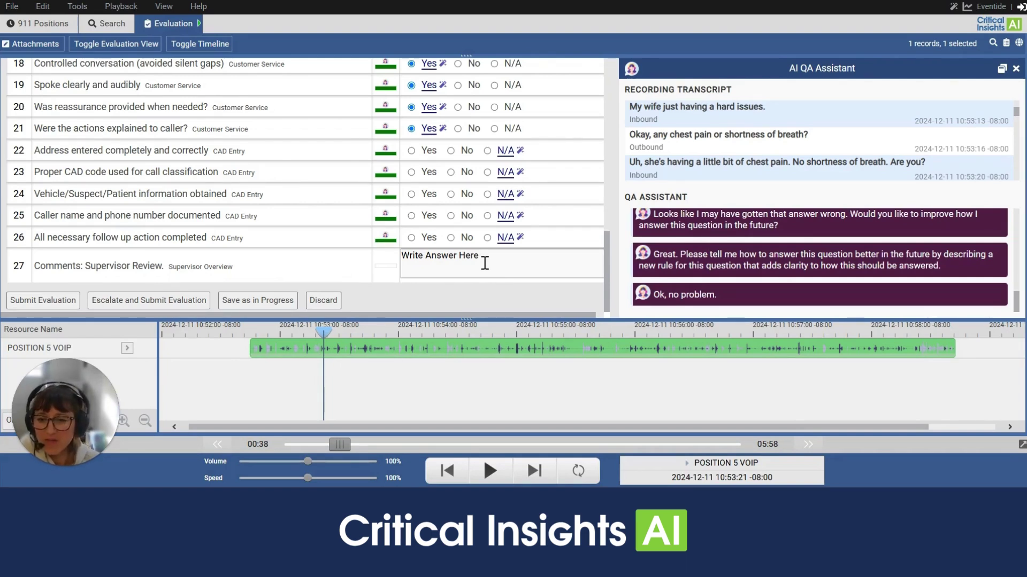
{"action": "scroll", "coordinate": [485, 263], "scroll_direction": "up", "scroll_amount": 5}
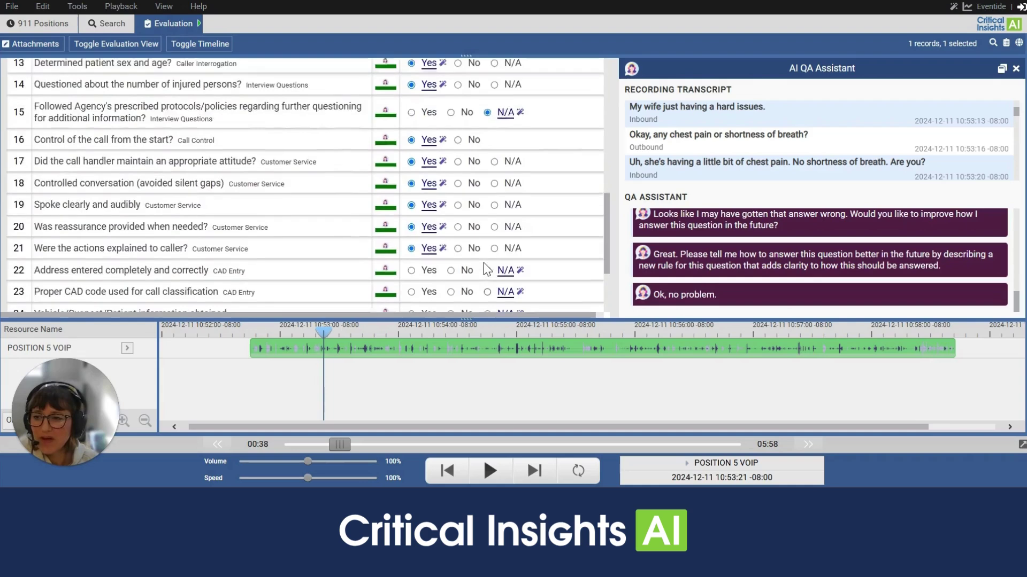
{"action": "scroll", "coordinate": [484, 262], "scroll_direction": "up", "scroll_amount": 3}
{"action": "scroll", "coordinate": [484, 263], "scroll_direction": "up", "scroll_amount": 2}
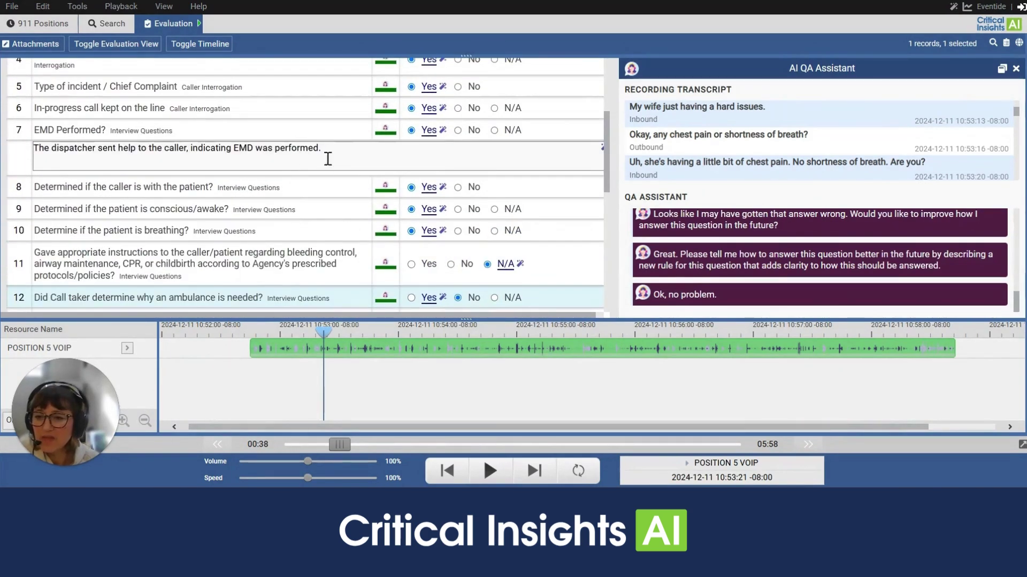
{"action": "scroll", "coordinate": [329, 162], "scroll_direction": "up", "scroll_amount": 2}
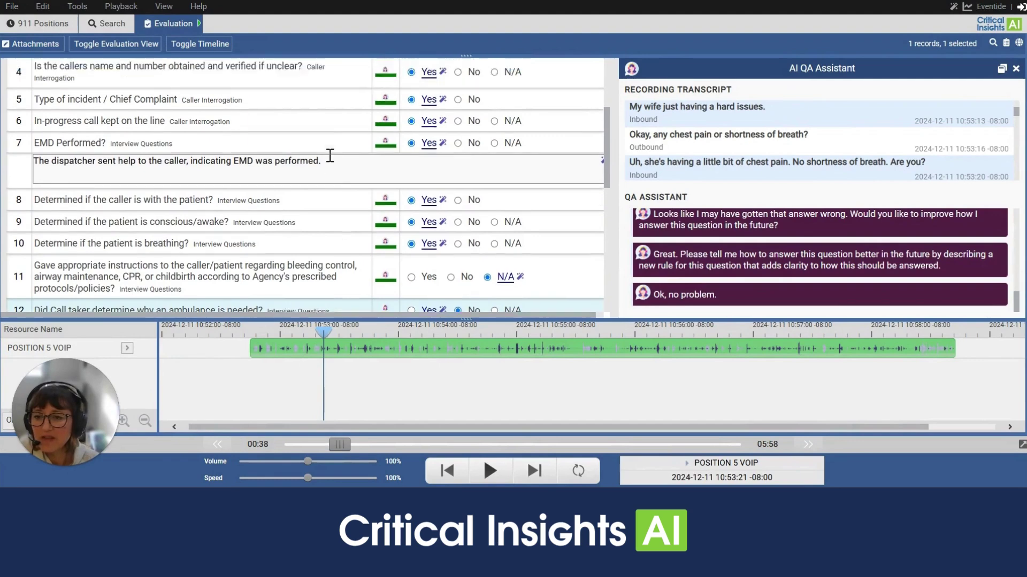
{"action": "scroll", "coordinate": [329, 162], "scroll_direction": "down", "scroll_amount": 10}
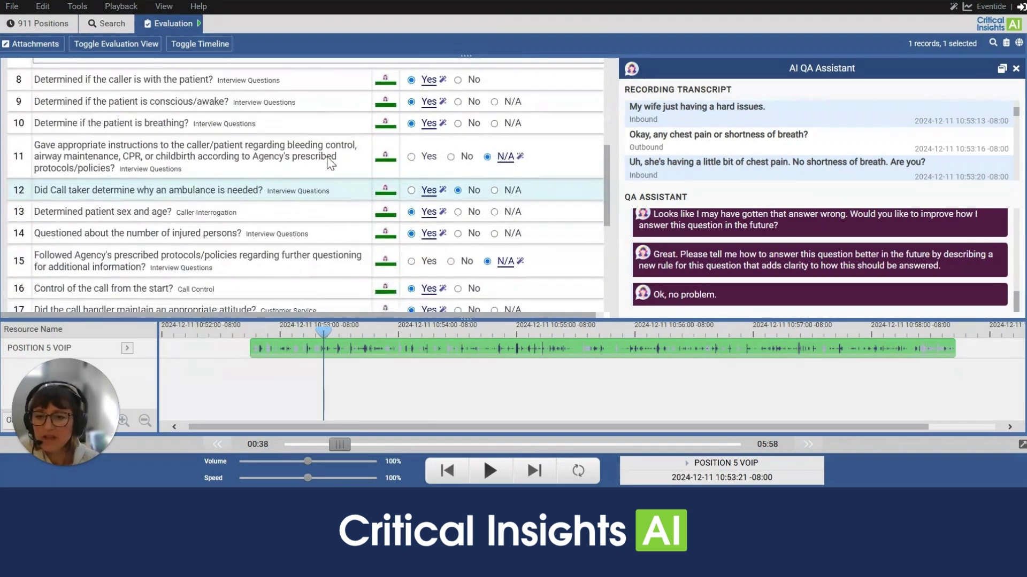
{"action": "scroll", "coordinate": [329, 162], "scroll_direction": "down", "scroll_amount": 4}
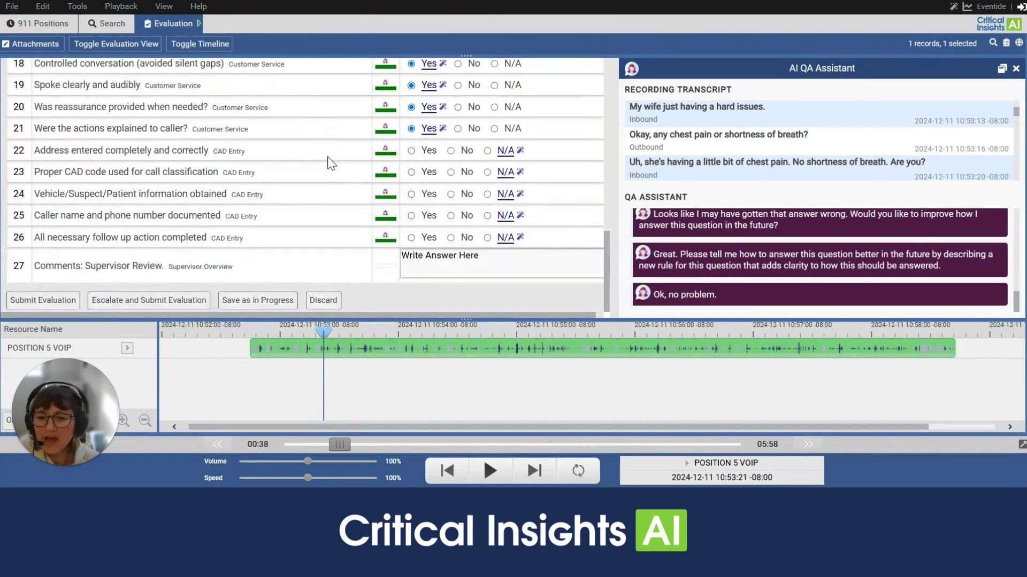